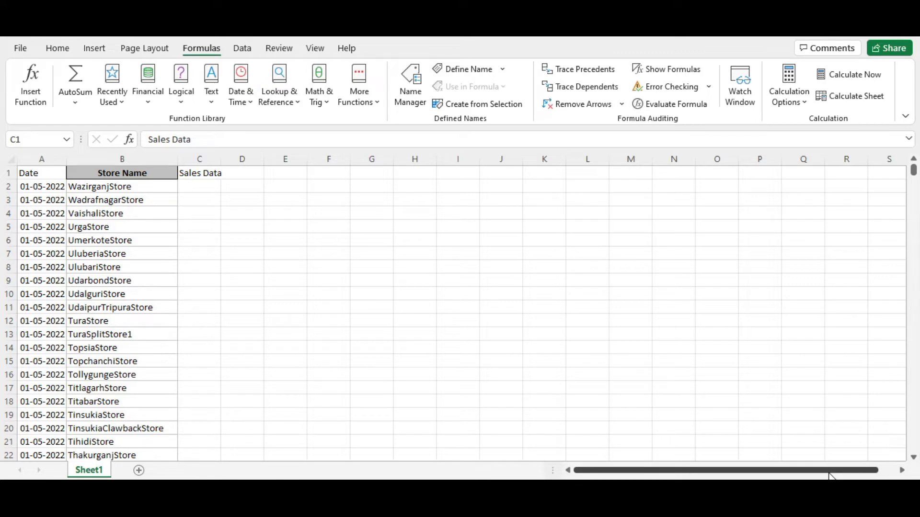
Step: Switch to the Book1 workbook and examine its date headers and the Store Name column
key("alt+Tab")
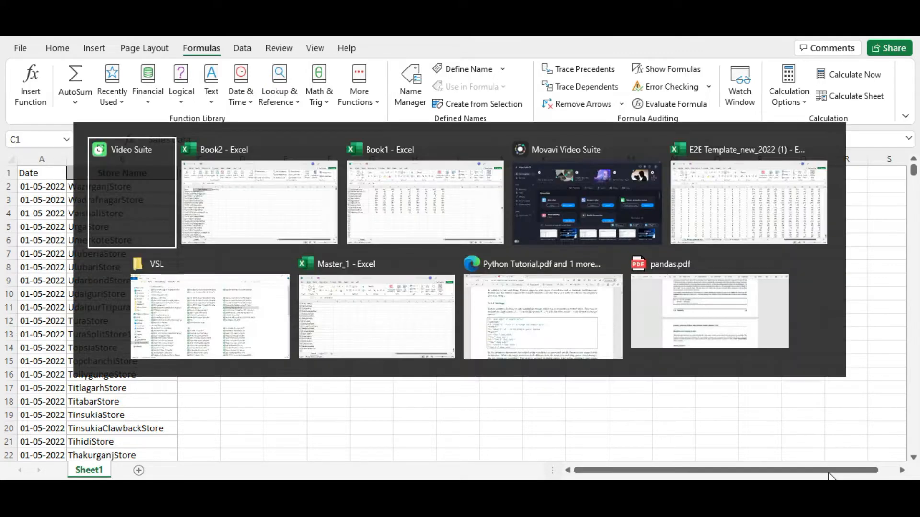
key("alt+Tab")
key("Up")
key("Up")
key("ctrl+Up")
key("Left")
key("Left")
key("Left")
key("Left")
key("Left")
key("Left")
key("Left")
key("Left")
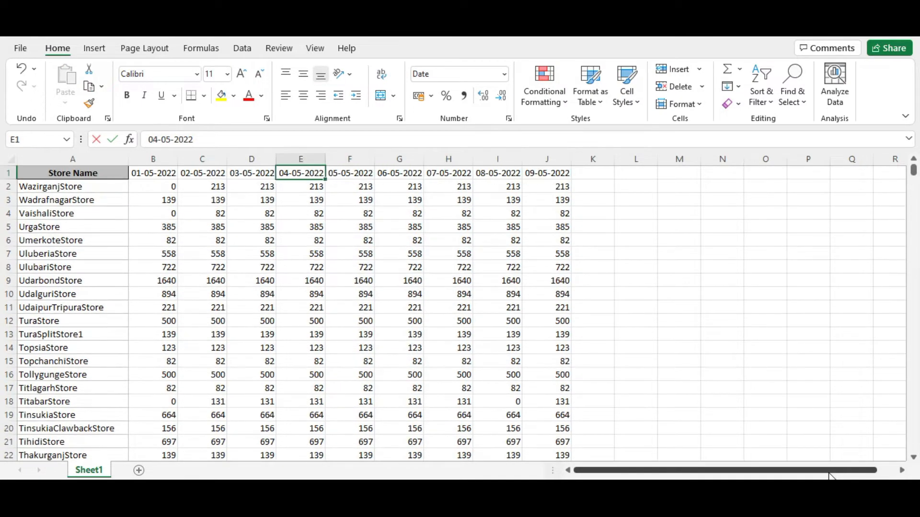
key("Left")
key("Down")
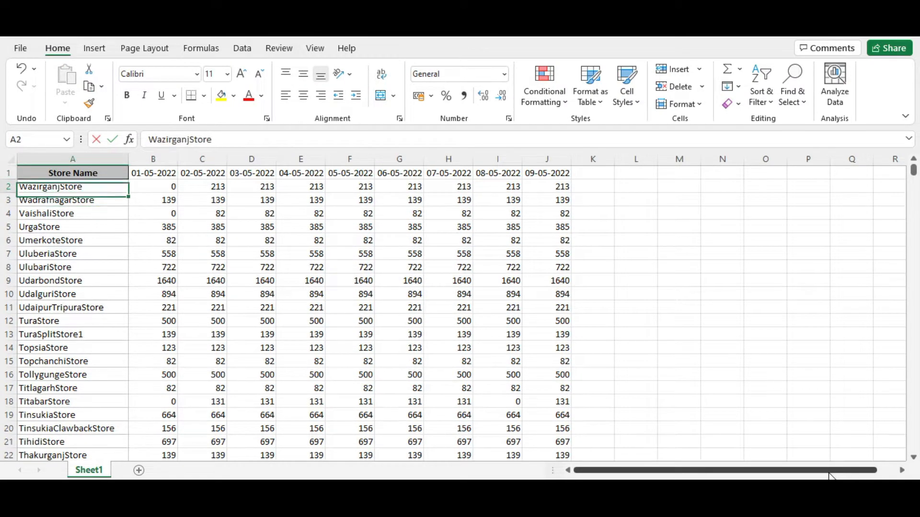
key("ctrl+shift+Down")
key("ctrl+Home")
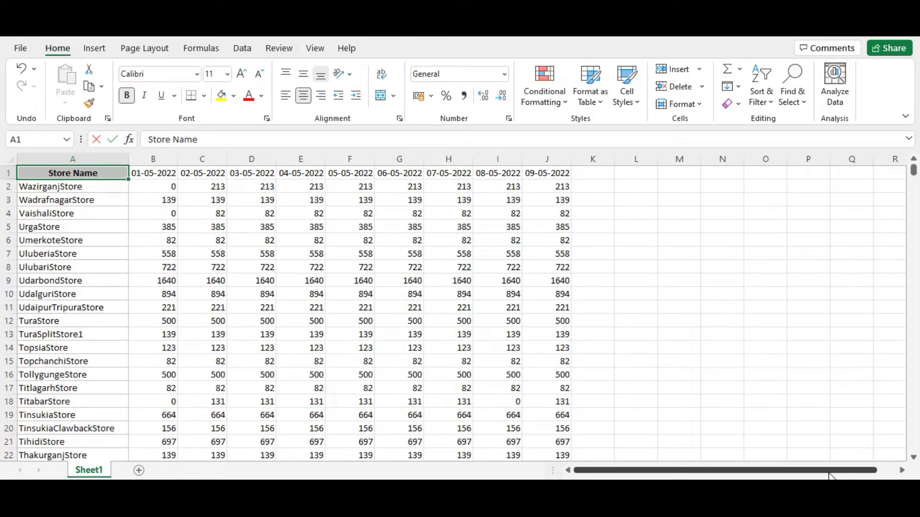
Step: Examine the daily sales values of the first store row across all date columns
key("Down")
key("Right")
key("shift+Right")
key("shift+Right")
key("shift+Right")
key("shift+Right")
key("shift+Right")
key("shift+Right")
key("shift+Right")
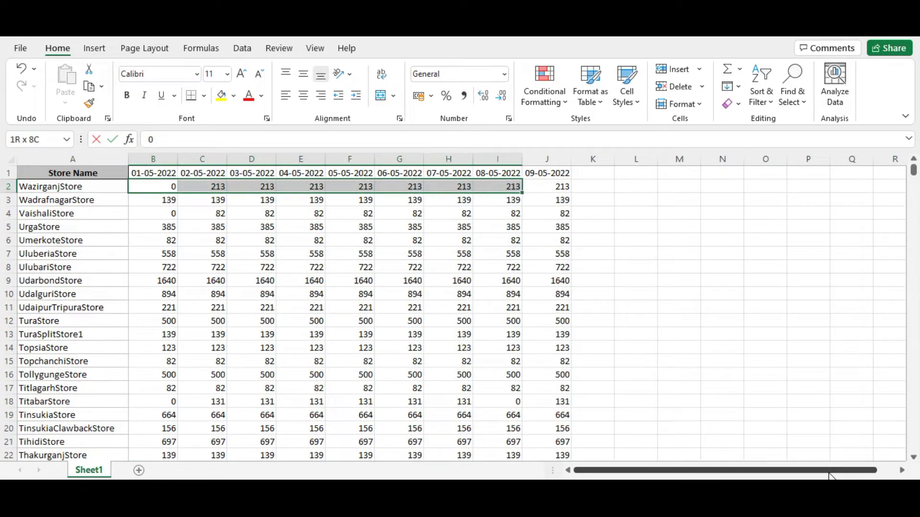
key("shift+Right")
key("shift+Down")
key("Up")
key("Down")
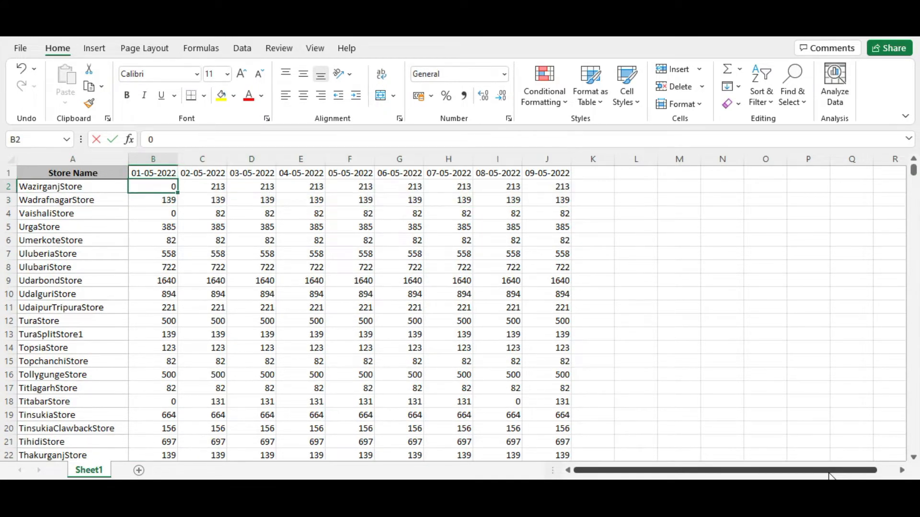
key("Up")
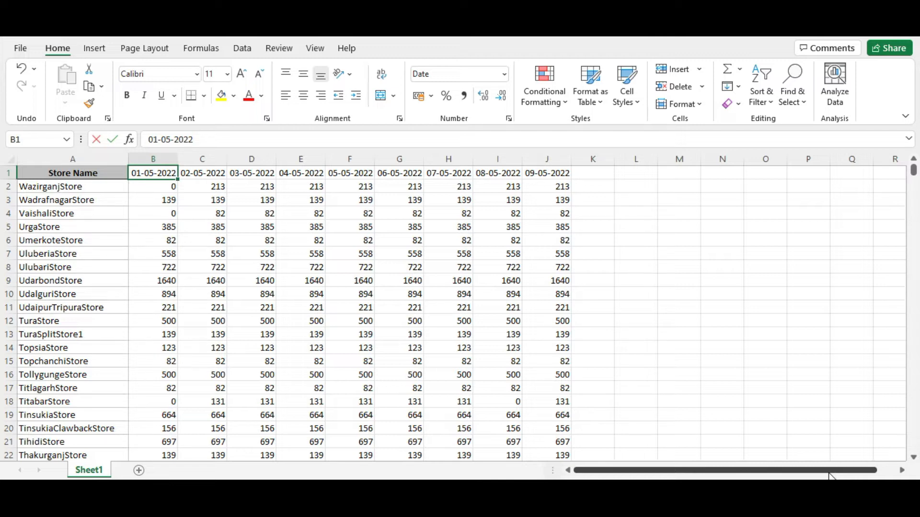
Step: Switch back to the Book2 workbook and examine its Date and Store Name columns from the first to the last record
key("alt+Tab")
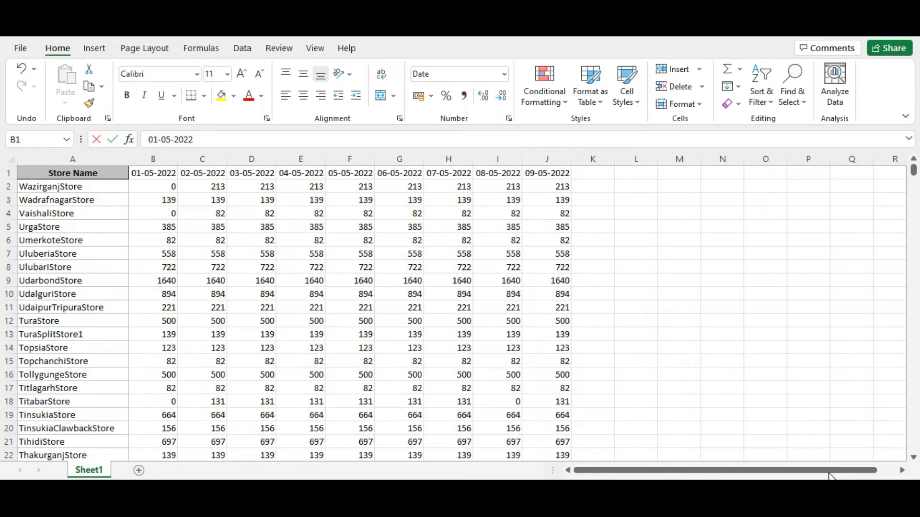
key("alt+Tab")
key("Left")
key("Left")
key("Down")
key("Right")
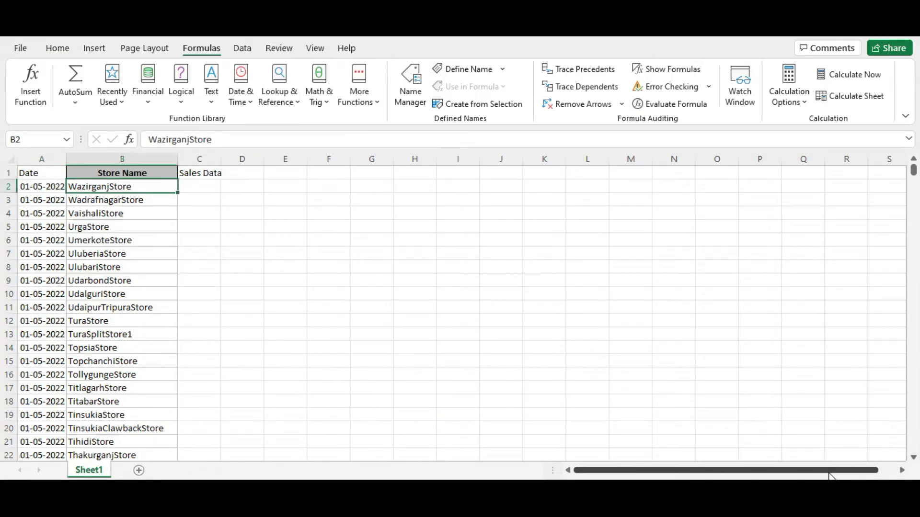
key("Left")
key("Down")
key("ctrl+Down")
key("Down")
key("Down")
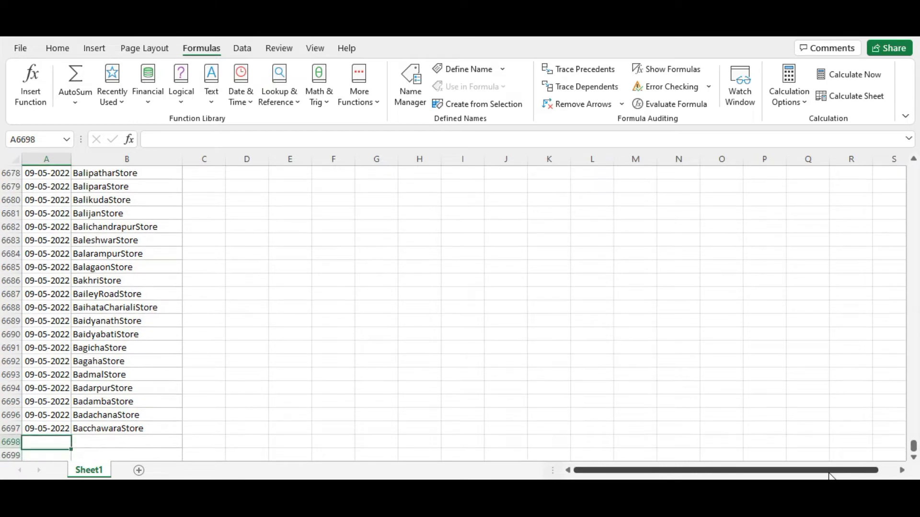
key("Up")
key("Up")
key("Up")
key("Up")
key("ctrl+Up")
key("Down")
key("Down")
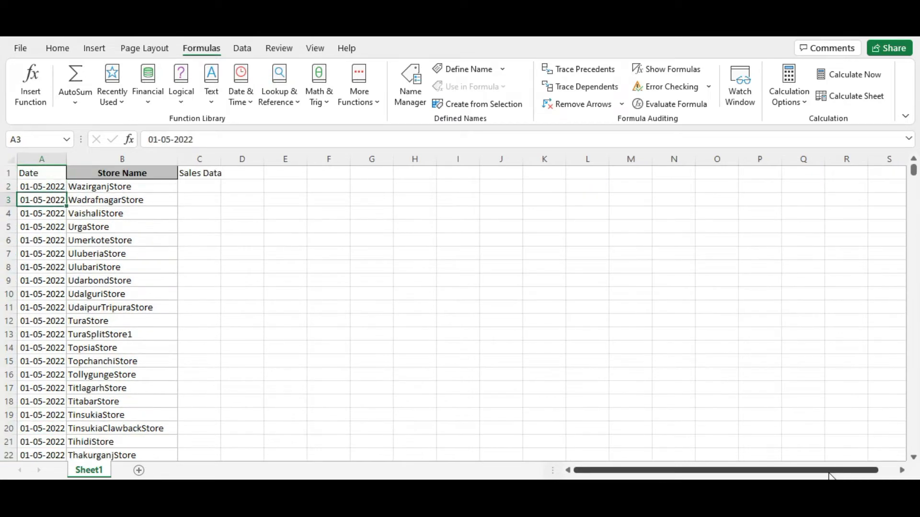
key("Up")
key("Right")
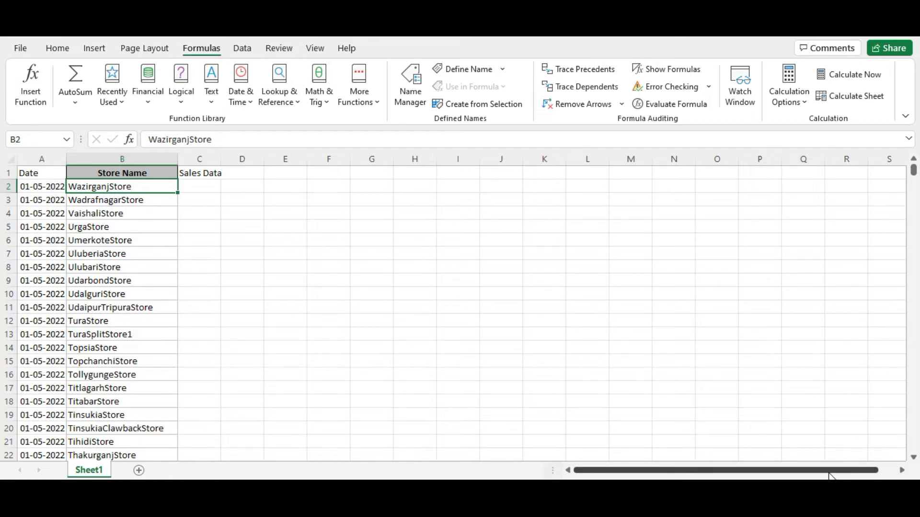
Step: Start an INDEX formula in C2 with Book1's full sales table, Sheet1 $A$1:$J$745, as the array
key("Right")
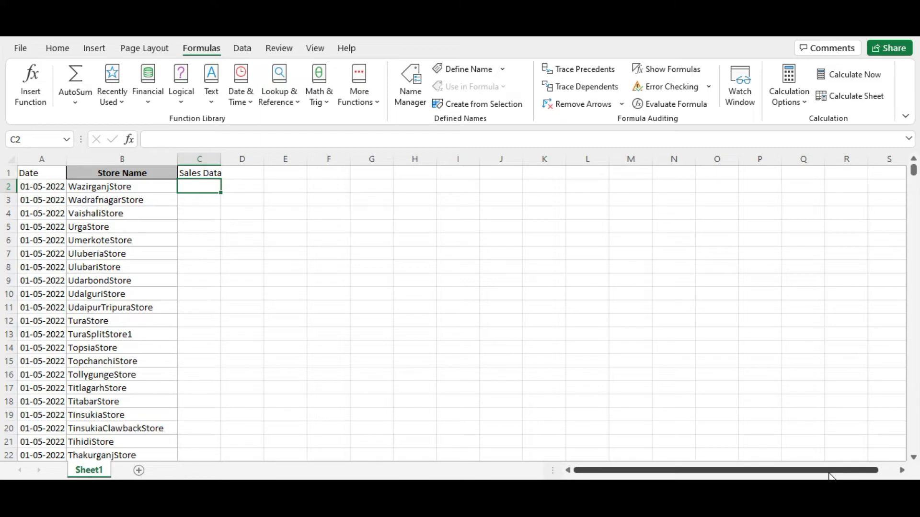
type("=")
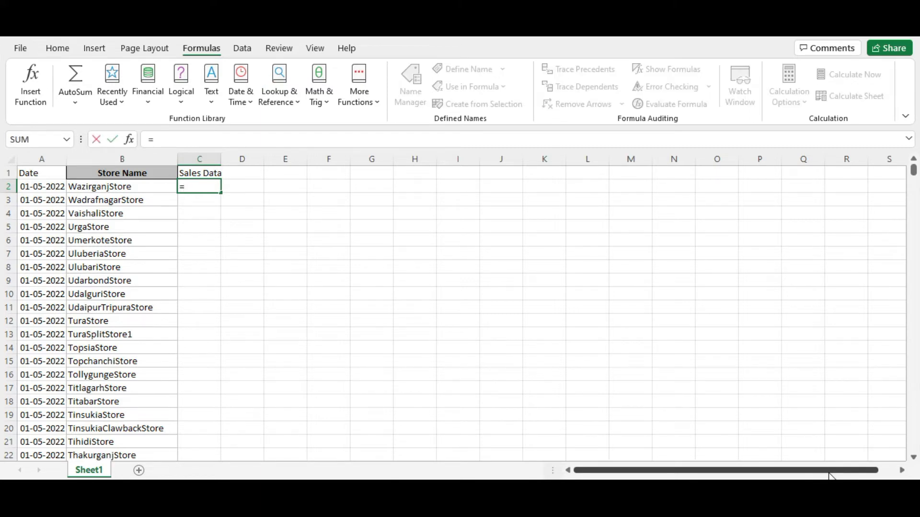
type("index")
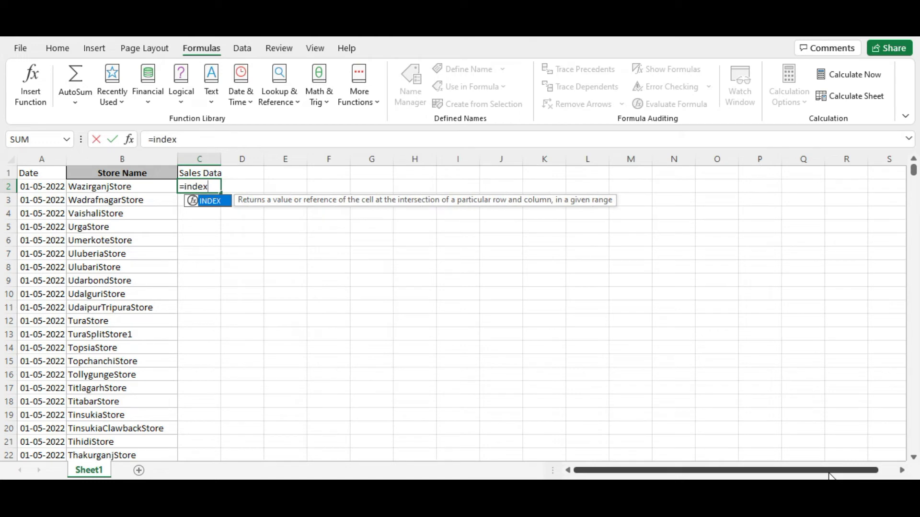
key("Tab")
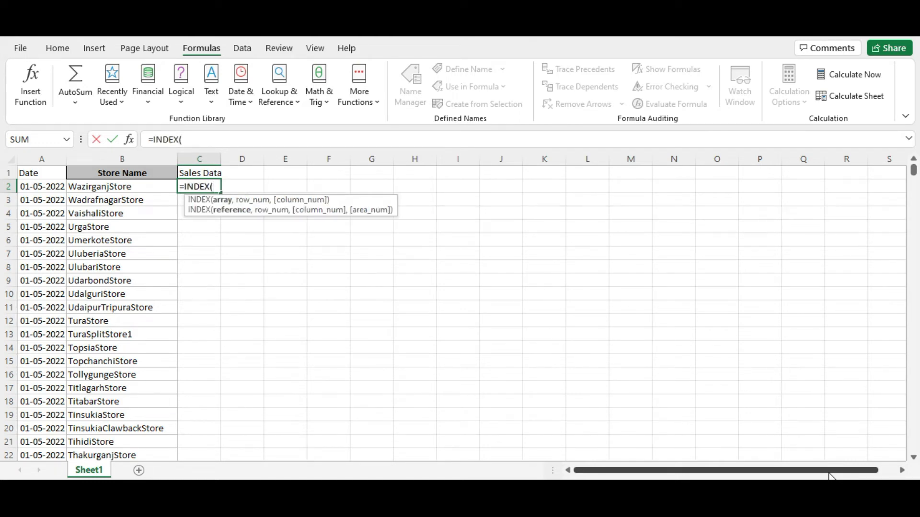
key("alt+Tab")
key("alt+Tab")
key("ctrl+shift+Right")
key("ctrl+shift+Down")
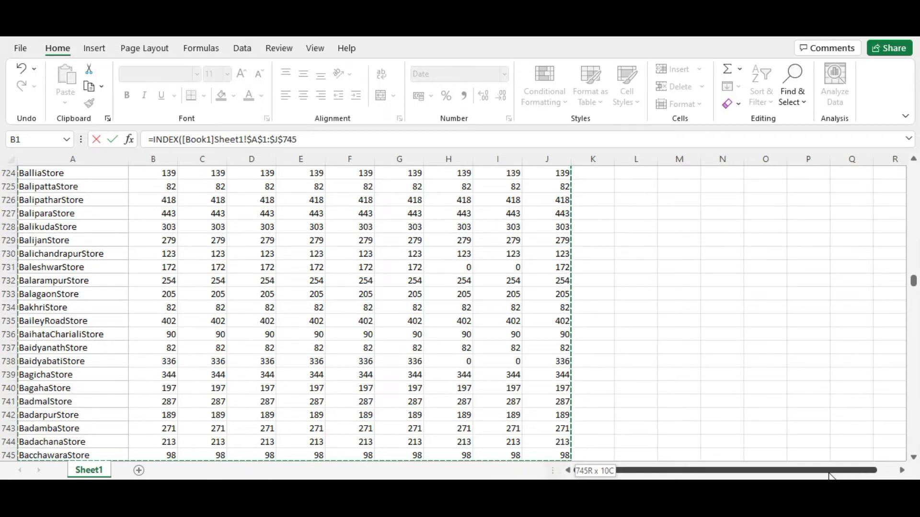
Step: Add the row argument as a MATCH of store name B2 in Book1's Sheet1 range $A$1:$A$745 with match type 0
type(",")
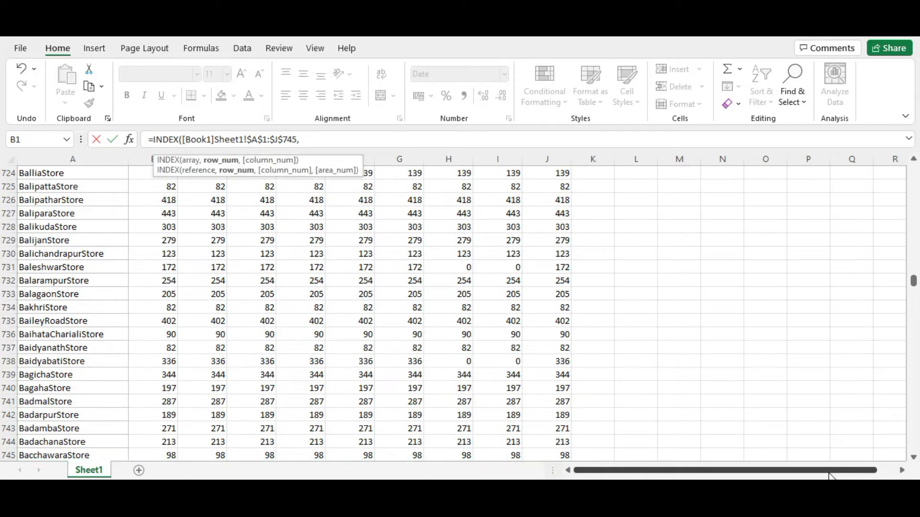
type("mat")
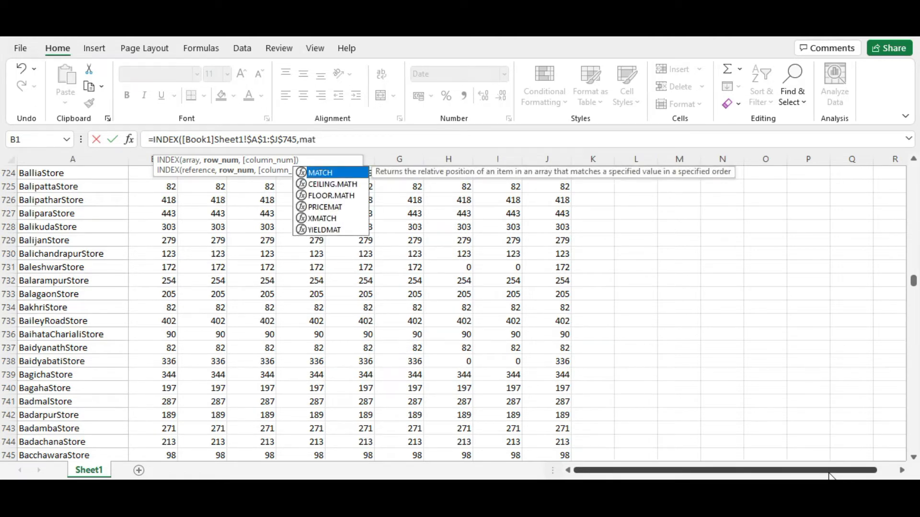
key("Tab")
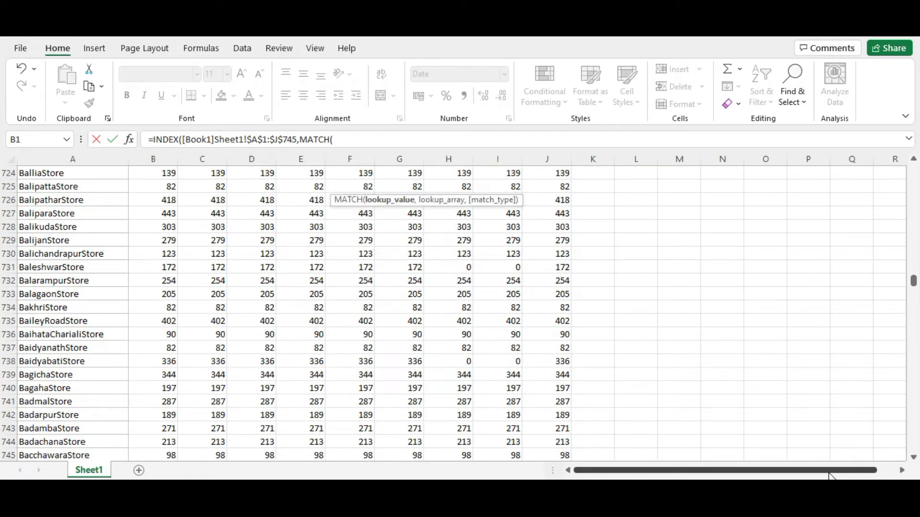
key("ctrl+Tab")
key("Left")
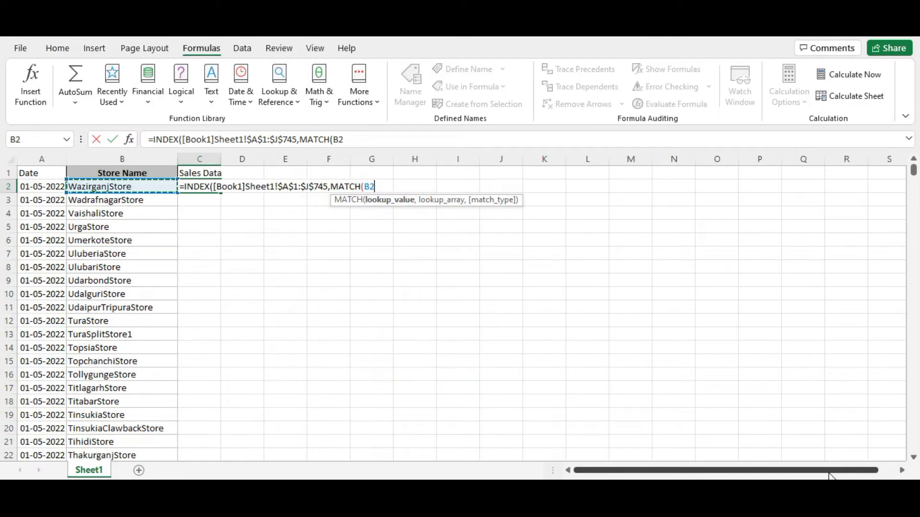
type(",")
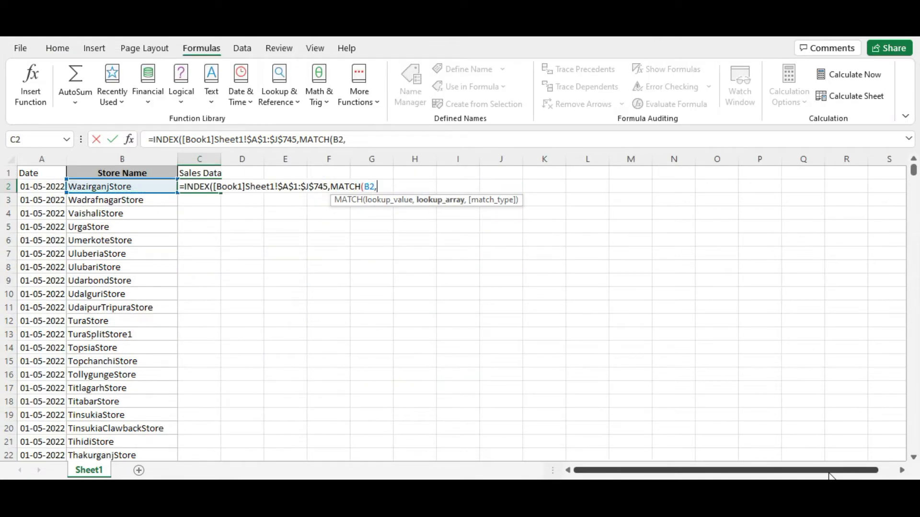
key("ctrl+Tab")
key("ctrl+Home")
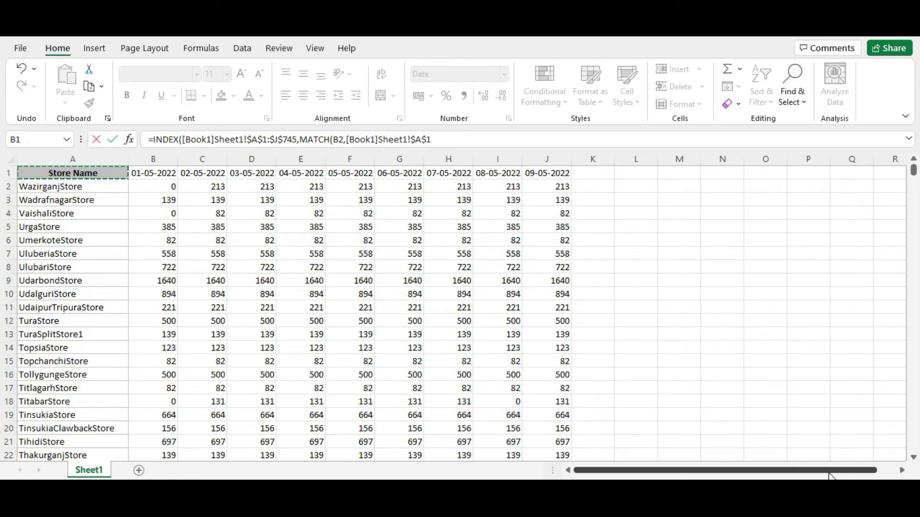
key("ctrl+shift+Down")
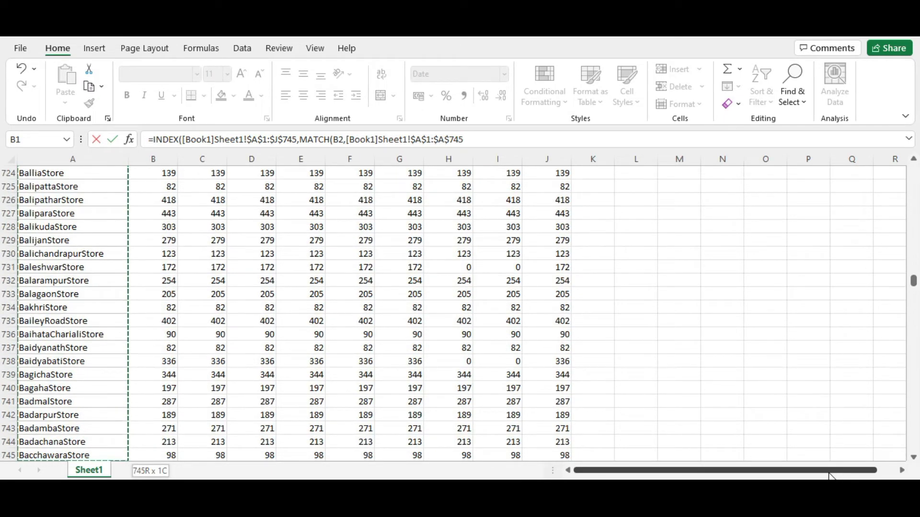
type(",0)")
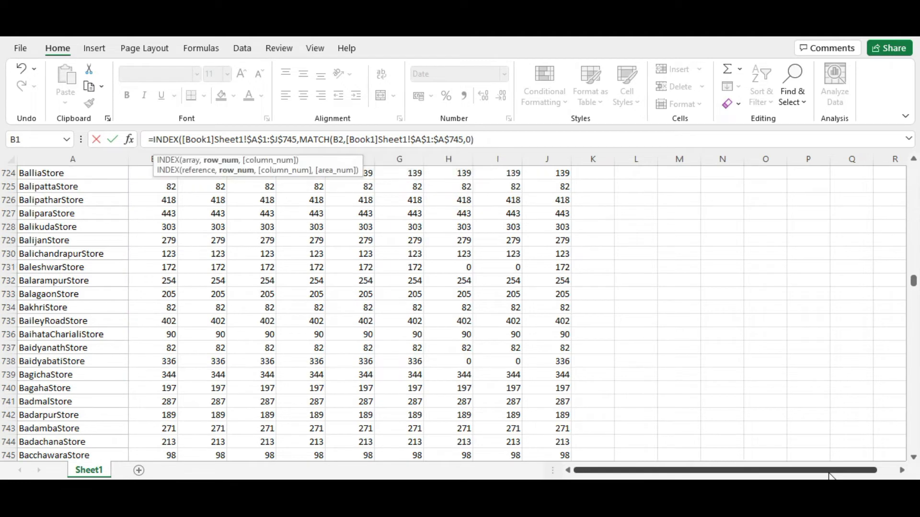
type(",match")
Step: Add the column argument as a MATCH of date A2 in Book1's Sheet1 range $A$1:$J$1 with match type 0, and complete the formula
key("Tab")
key("alt+Tab")
key("Left")
key("Left")
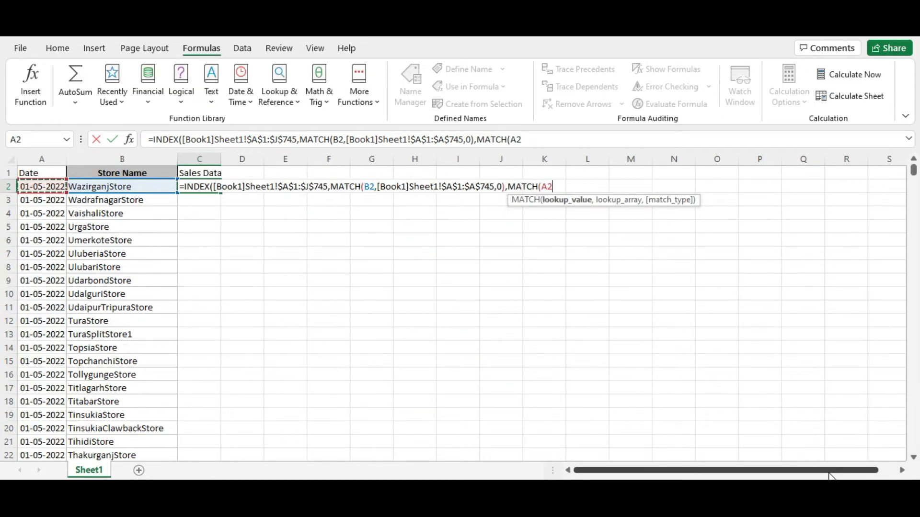
type(",")
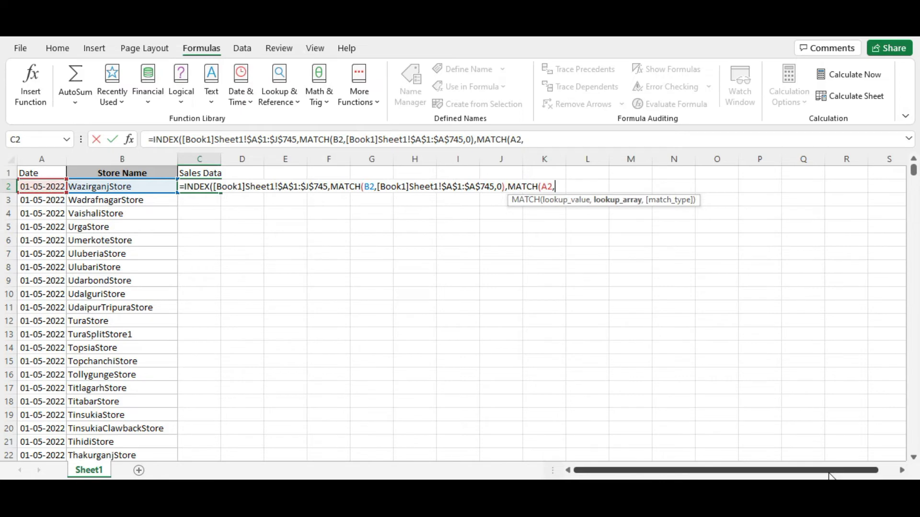
key("alt+Tab")
key("ctrl+Up")
key("ctrl+shift+Right")
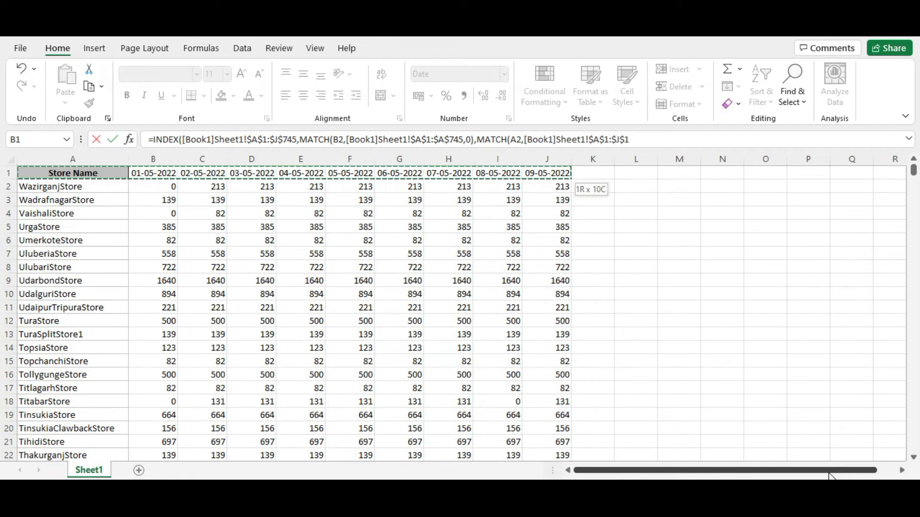
type(",0")
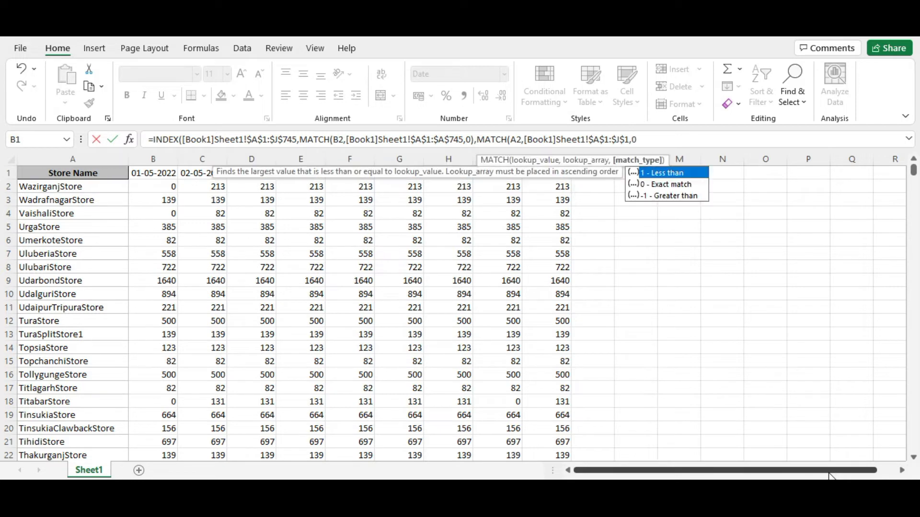
type(")")
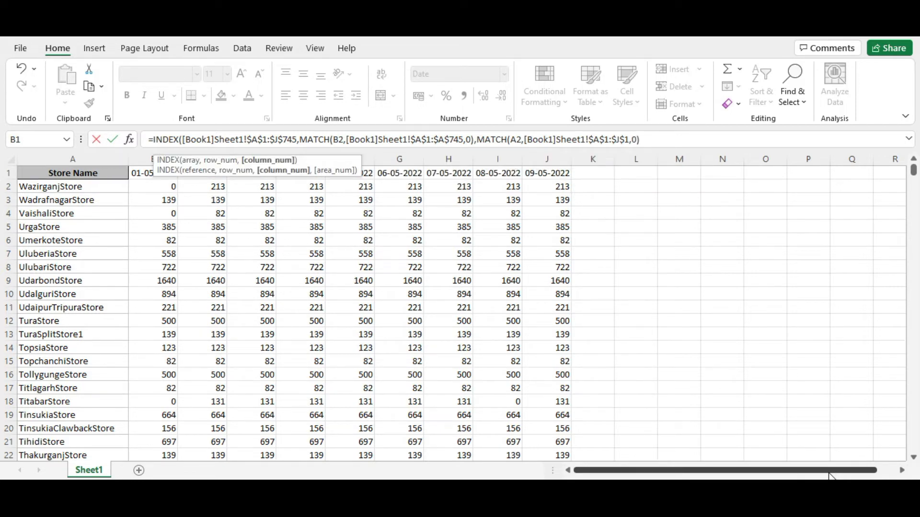
type(")")
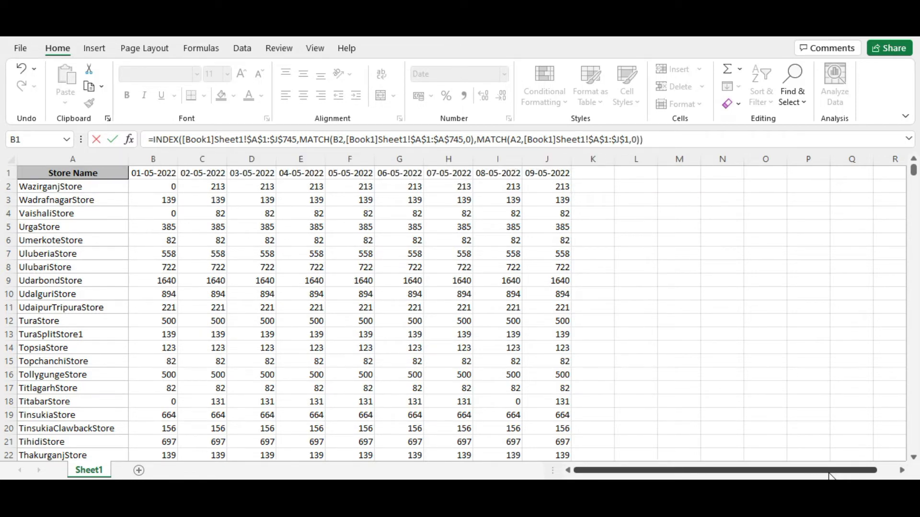
key("Return")
Step: Copy the C2 formula to the whole Sales Data column, down to the last record in row 6697
key("Up")
key("ctrl+c")
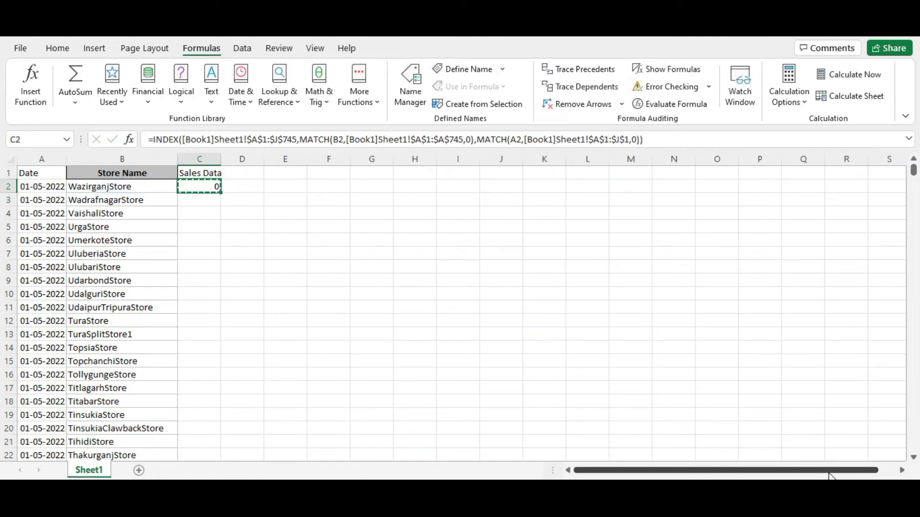
key("Left")
key("Right")
key("Left")
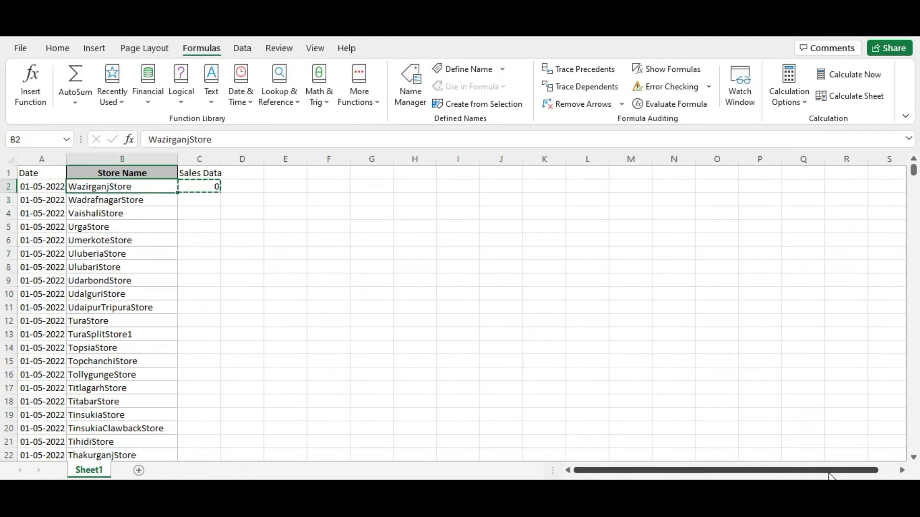
key("ctrl+Down")
key("Right")
key("ctrl+shift+Up")
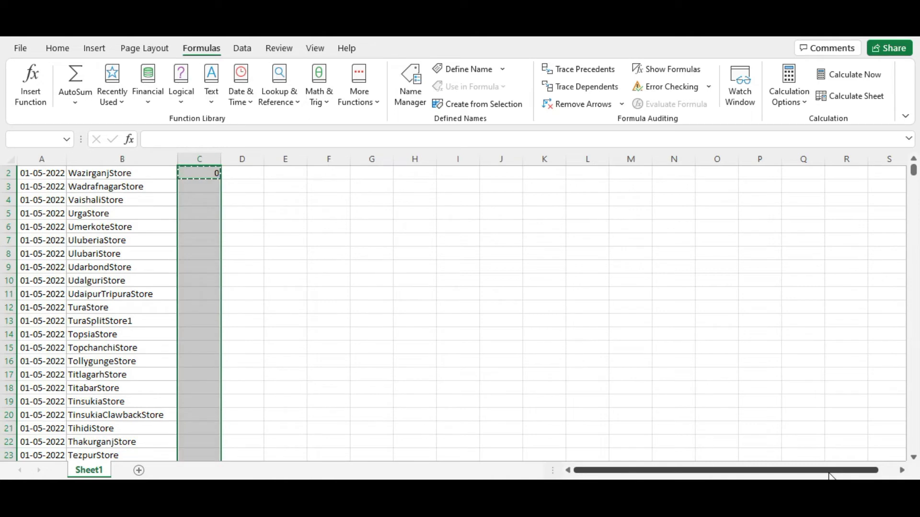
key("ctrl+v")
Step: Examine the first rows of the filled Sales Data column alongside their store names
key("Down")
key("Up")
key("Up")
key("ctrl+Up")
key("Down")
key("Down")
key("Down")
key("Left")
key("Down")
key("Down")
key("Down")
key("Down")
key("Down")
key("Down")
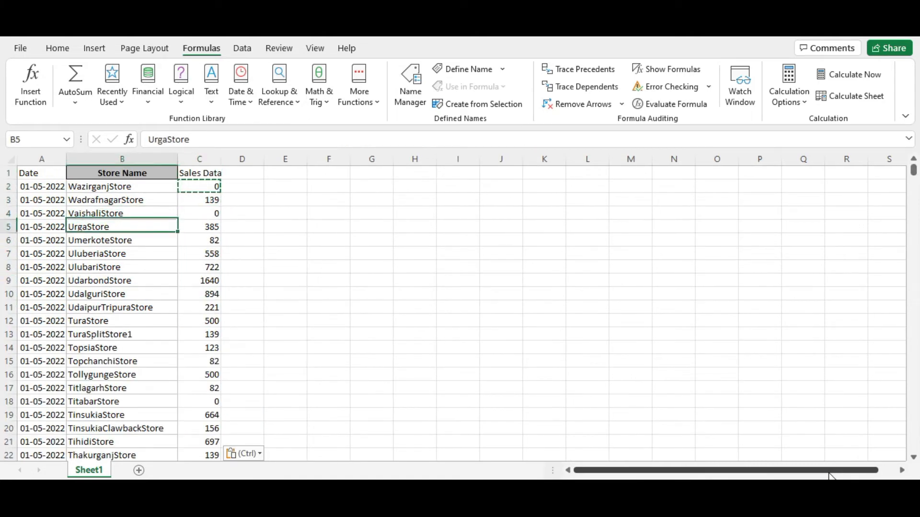
Step: Examine the store names in Book2 and WadrafnagarStore's sales across the date columns in Book1
key("Down")
key("Down")
key("Down")
key("Down")
key("Down")
key("Down")
key("Down")
key("Down")
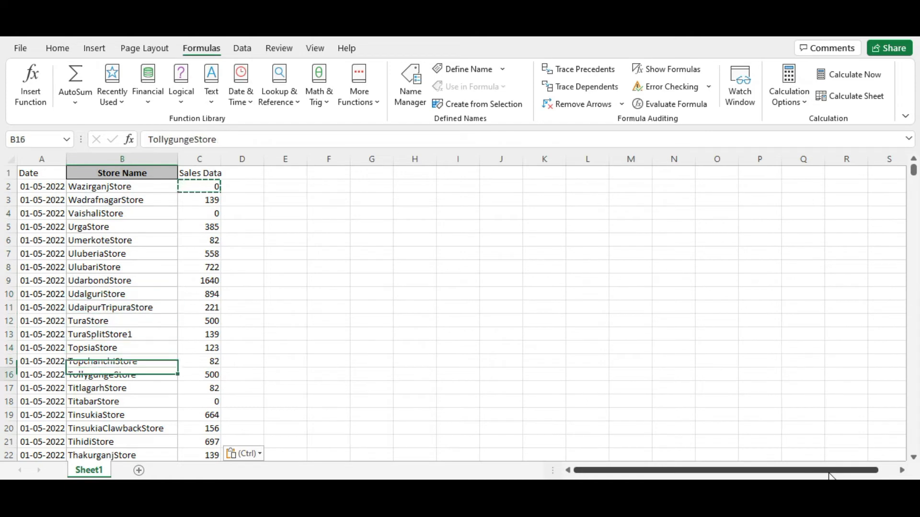
key("ctrl+Up")
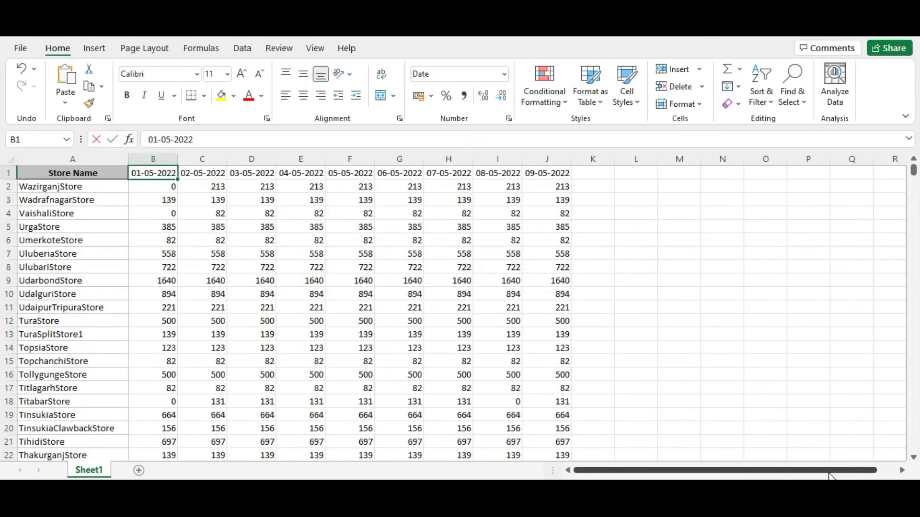
key("Down")
key("Down")
key("Left")
key("Down")
key("Up")
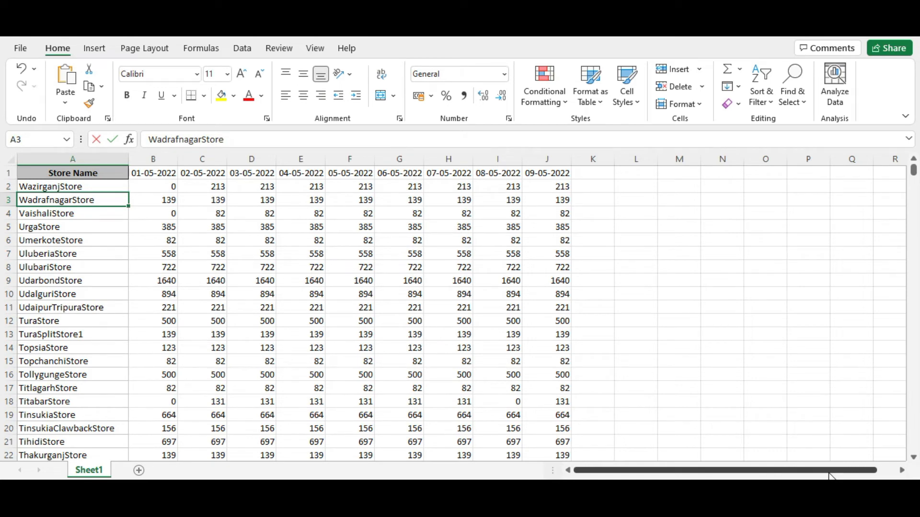
key("Right")
key("shift+Right")
key("shift+Right")
key("shift+Right")
key("shift+Right")
key("shift+Right")
key("shift+Right")
key("shift+Right")
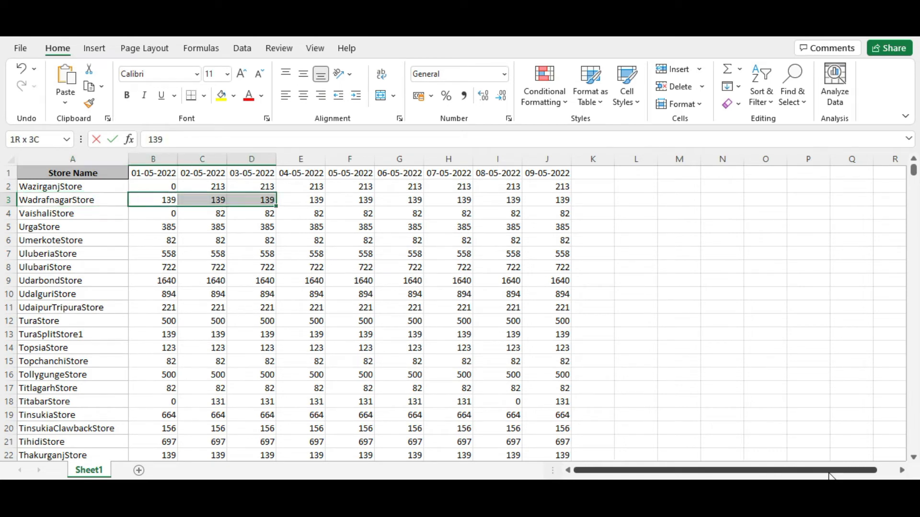
key("shift+Right")
key("Home")
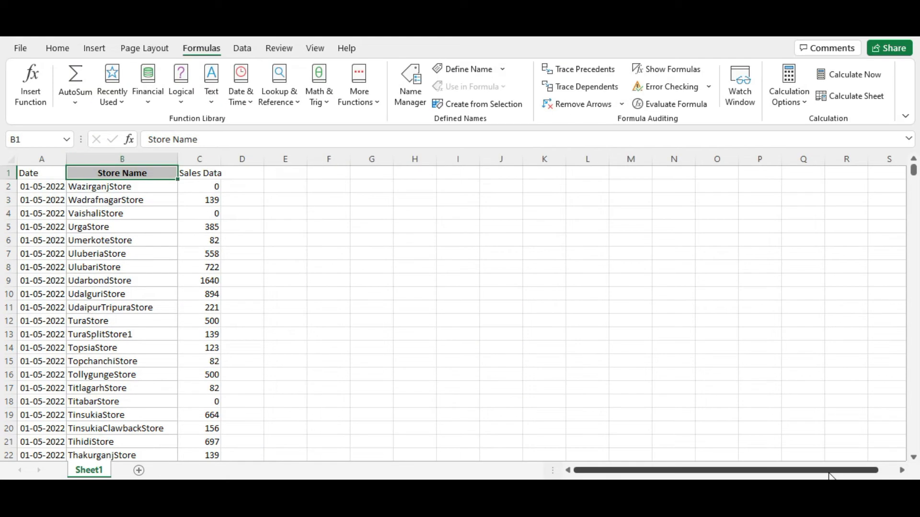
Step: Add filters to Book2's header row and filter Store Name to WadrafnagarStore, using the name copied from Book1
key("shift+space")
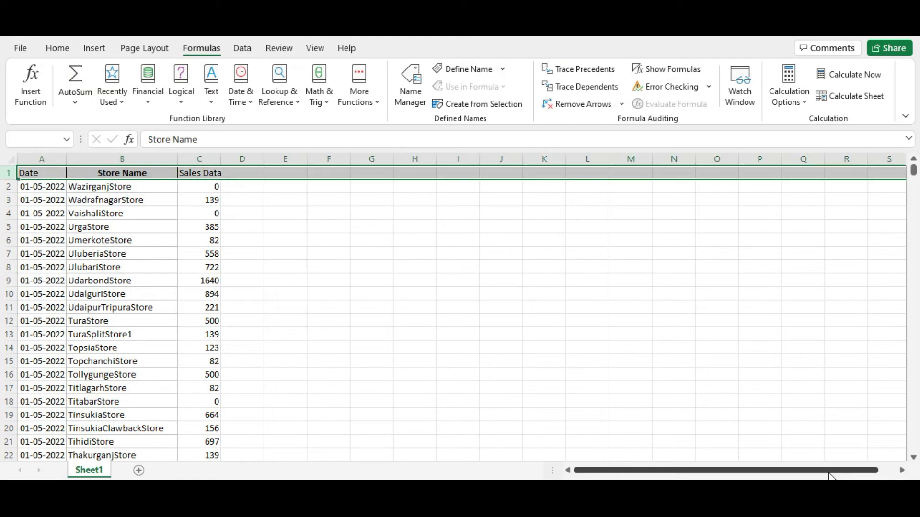
key("alt+d")
key("f")
key("f")
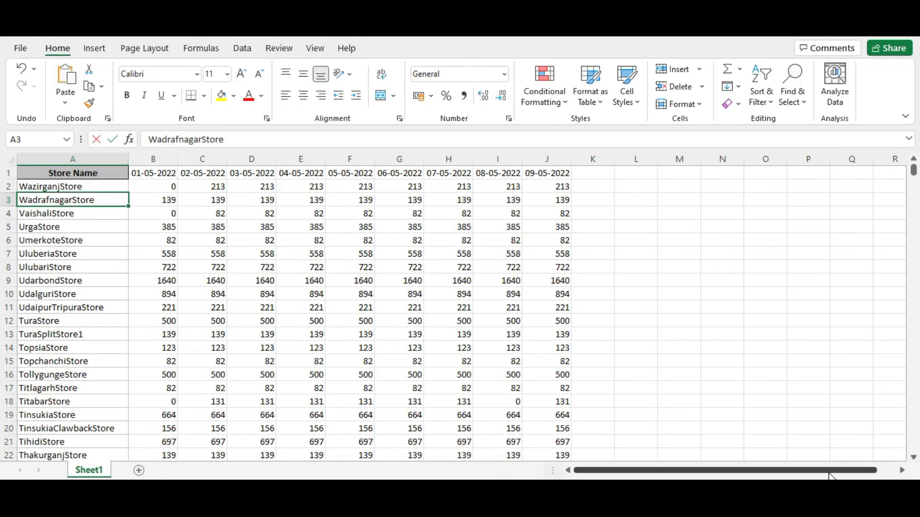
key("ctrl+c")
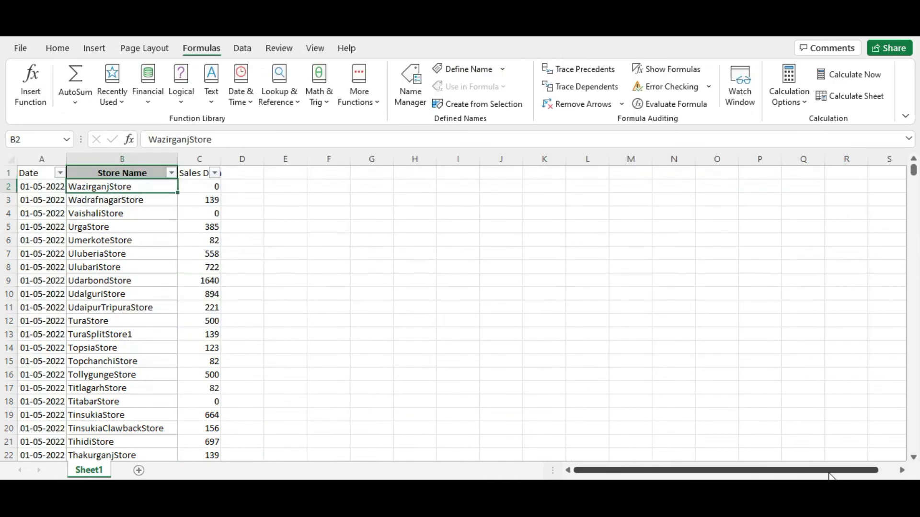
key("Up")
key("alt+Down")
type("eWadrafnagarStore")
key("Return")
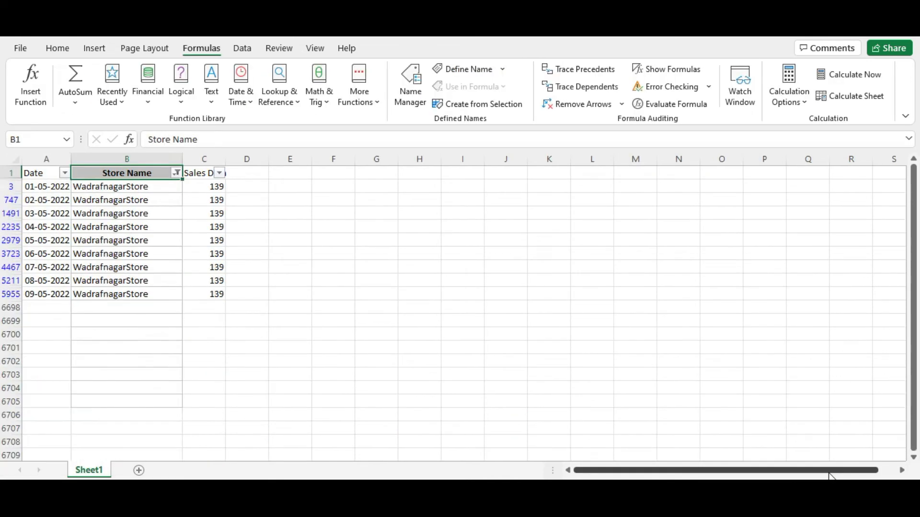
Step: Compare WadrafnagarStore's filtered Sales Data in Book2 with its row of daily figures in Book1
key("Down")
key("Right")
key("Down")
key("Down")
key("Down")
key("Down")
key("Down")
key("Down")
key("Down")
key("ctrl+Tab")
key("Right")
key("Right")
key("Right")
key("Right")
key("Right")
key("Right")
key("Right")
key("Right")
key("Right")
key("Right")
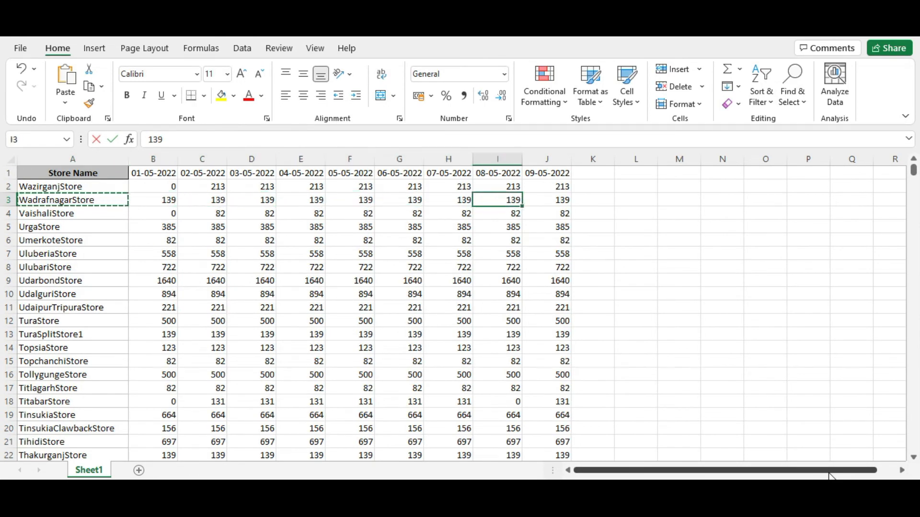
Step: Look down Book1's store list for another store to check and copy the name MusabaniStore from A221
key("Down")
key("Down")
key("Down")
key("Down")
key("Down")
key("Down")
key("Down")
key("Down")
key("Down")
key("Down")
key("Left")
key("Left")
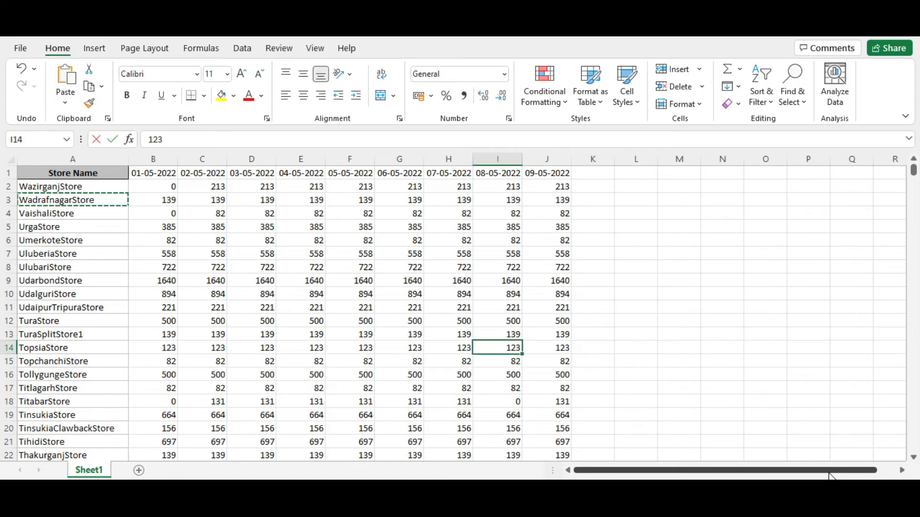
key("ctrl+Left")
key("Down")
key("Down")
key("Down")
key("Down")
key("Down")
key("Down")
key("Down")
key("Down")
key("Down")
key("Down")
key("Down")
key("Down")
key("Down")
key("Down")
key("Down")
key("Down")
key("Down")
key("Down")
key("Down")
key("Down")
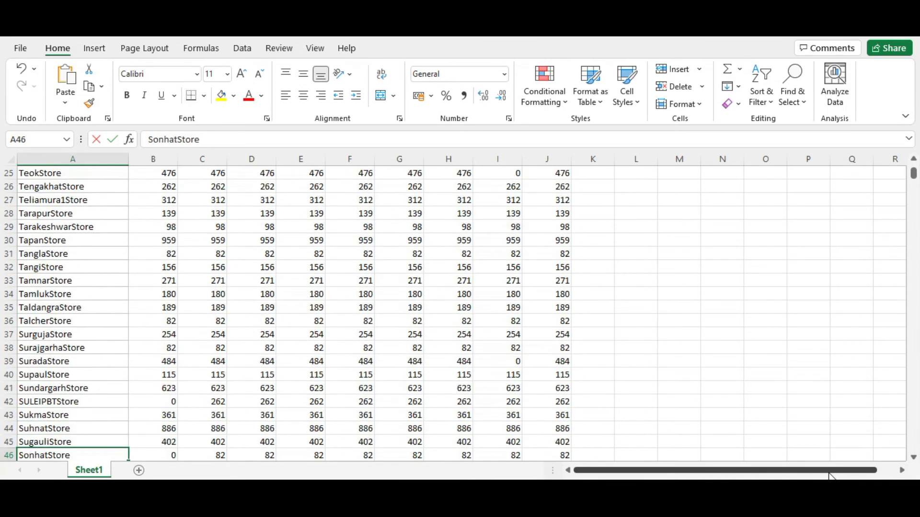
key("Down")
key("Down")
key("Down")
key("Down")
key("Down")
key("Down")
key("Down")
key("Down")
key("Down")
key("Down")
key("Down")
key("Down")
key("Down")
key("Down")
key("Down")
key("Down")
key("Down")
key("Down")
key("Down")
key("Down")
key("Up")
key("ctrl+c")
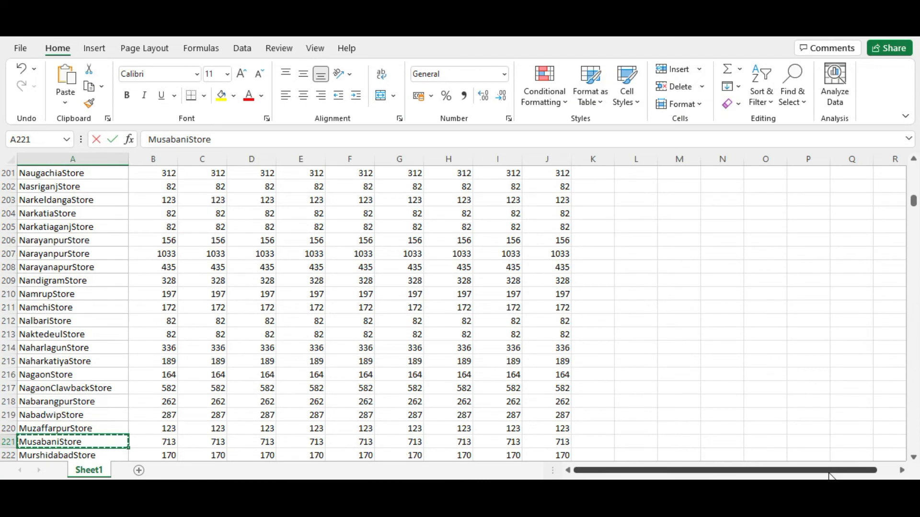
Step: Review MusabaniStore's sales figures across the date columns in Book1
key("Right")
key("Right")
key("Right")
key("Right")
key("Right")
key("Right")
key("Right")
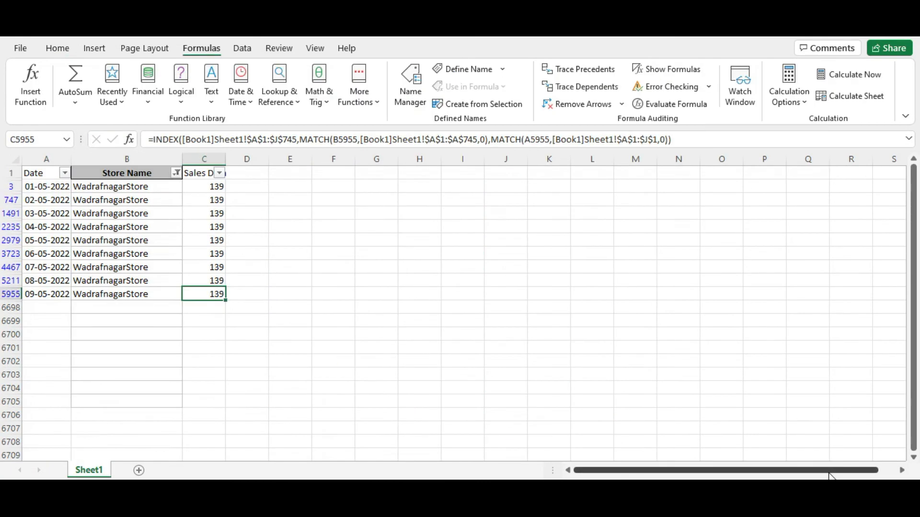
key("Up")
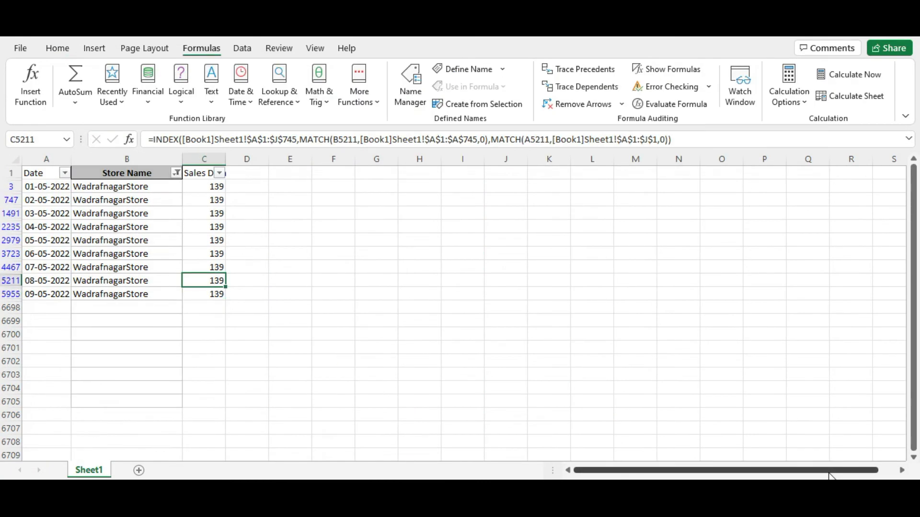
Step: Change the Store Name filter in Book2 to show only MusabaniStore
key("ctrl+Up")
key("Left")
key("alt+Down")
key("Down")
key("Down")
key("Down")
key("Down")
key("Down")
key("Down")
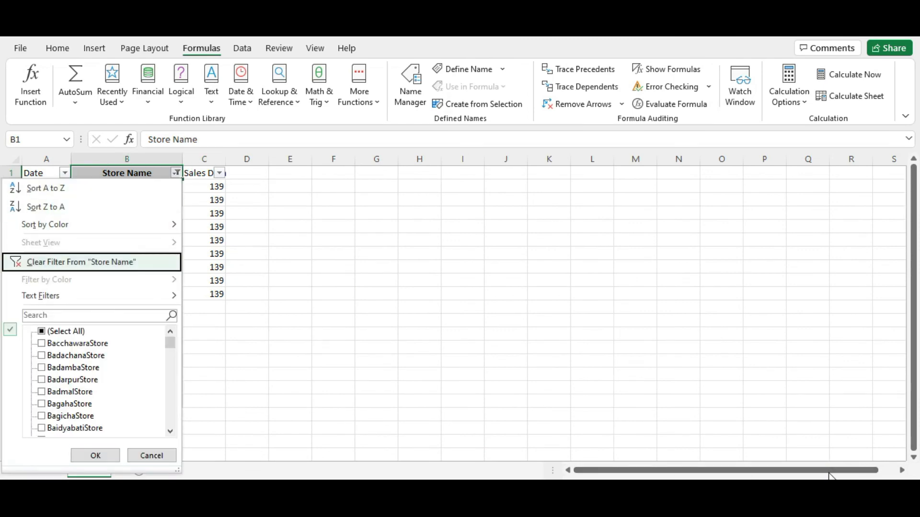
type("MusabaniStore")
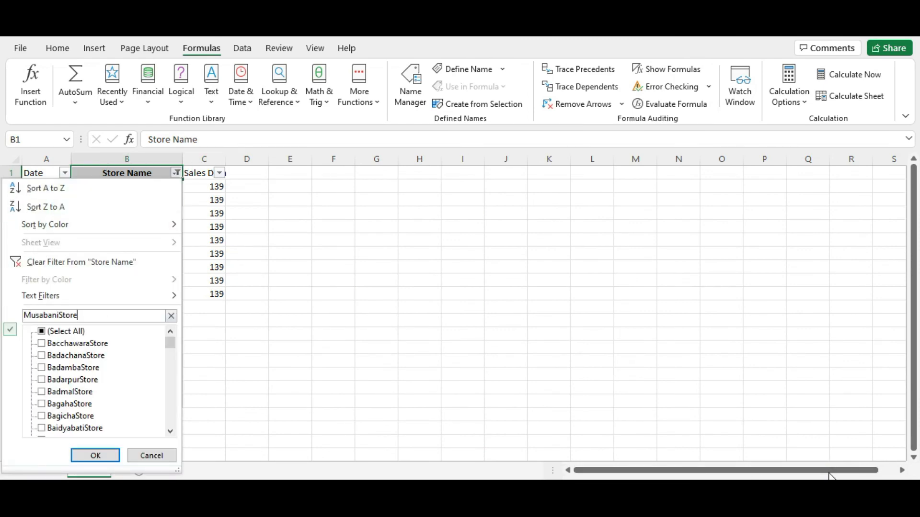
key("Return")
Step: Check the filtered Sales Data for MusabaniStore by date in Book2
key("Down")
key("Right")
key("Down")
key("Down")
key("Down")
key("Down")
key("Down")
key("Down")
key("Down")
key("Down")
key("Down")
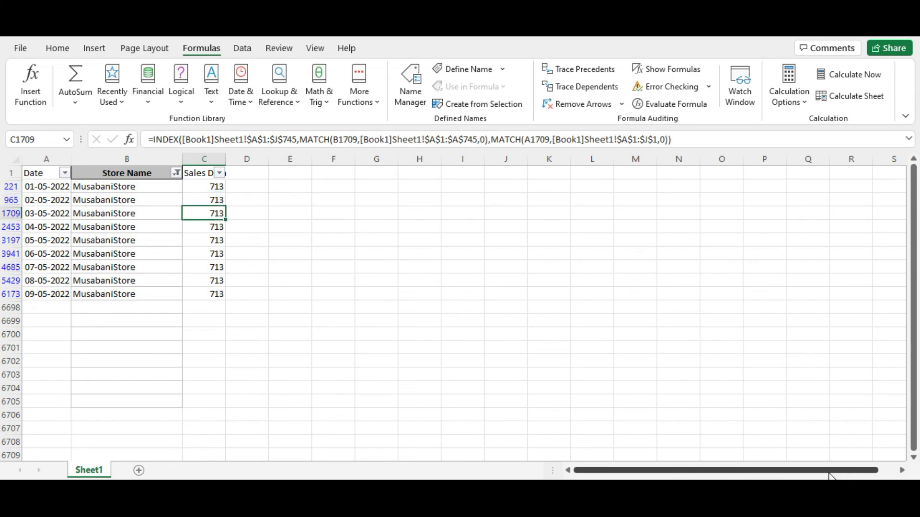
Step: Remove the filters from Book2's header row and return to the first store name in B2
key("ctrl+Up")
key("ctrl+Up")
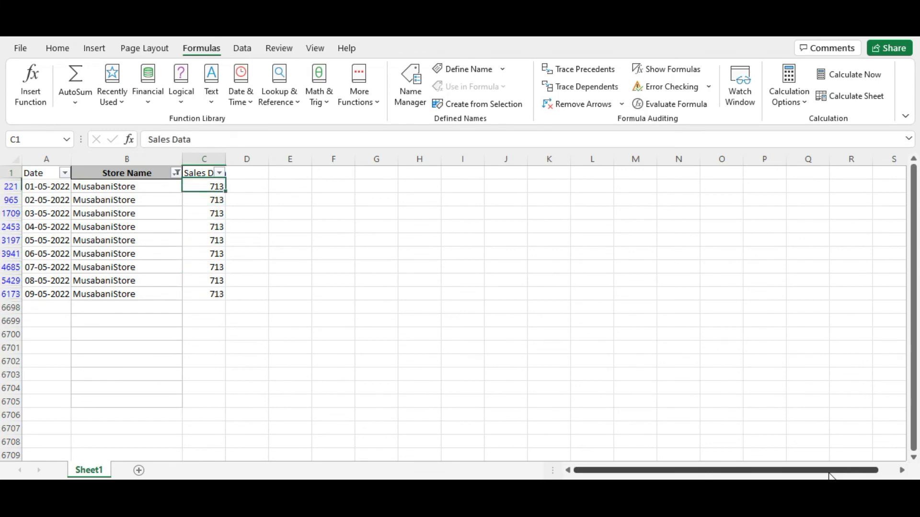
key("Left")
key("ctrl+shift+l")
key("Down")
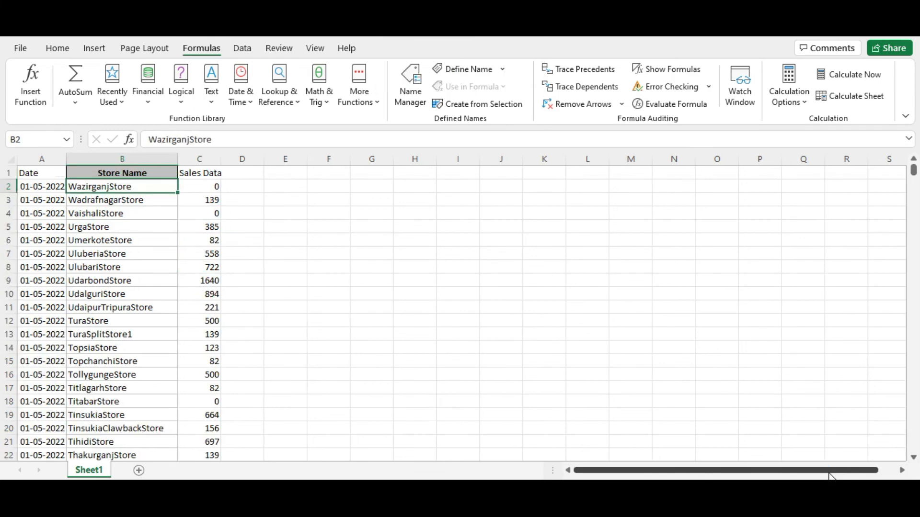